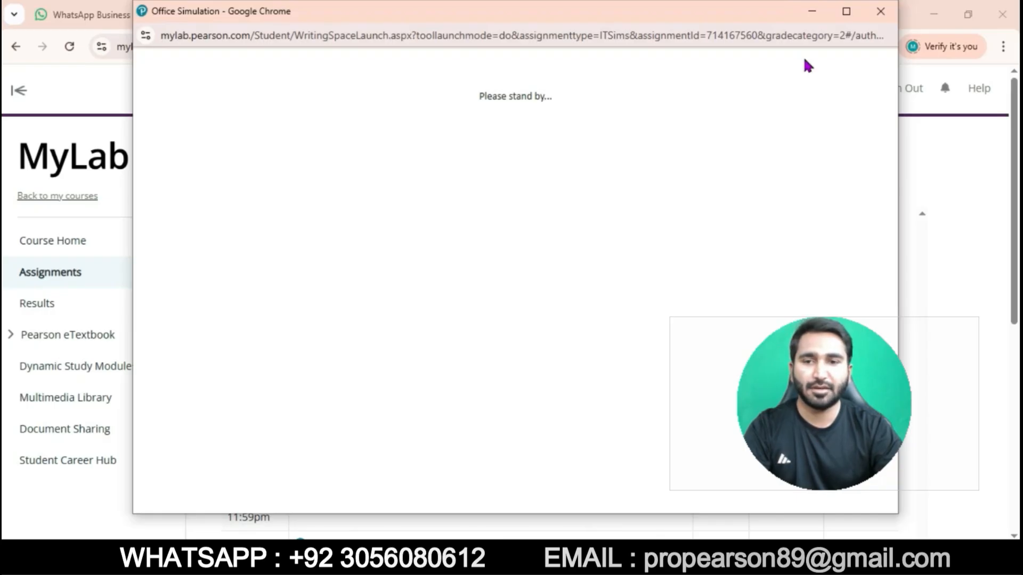
# Step: Launch the PowerPoint Chapter 2 Simulation Training Hands-On Exercise 1 and maximize its window
pyautogui.click(842, 17)
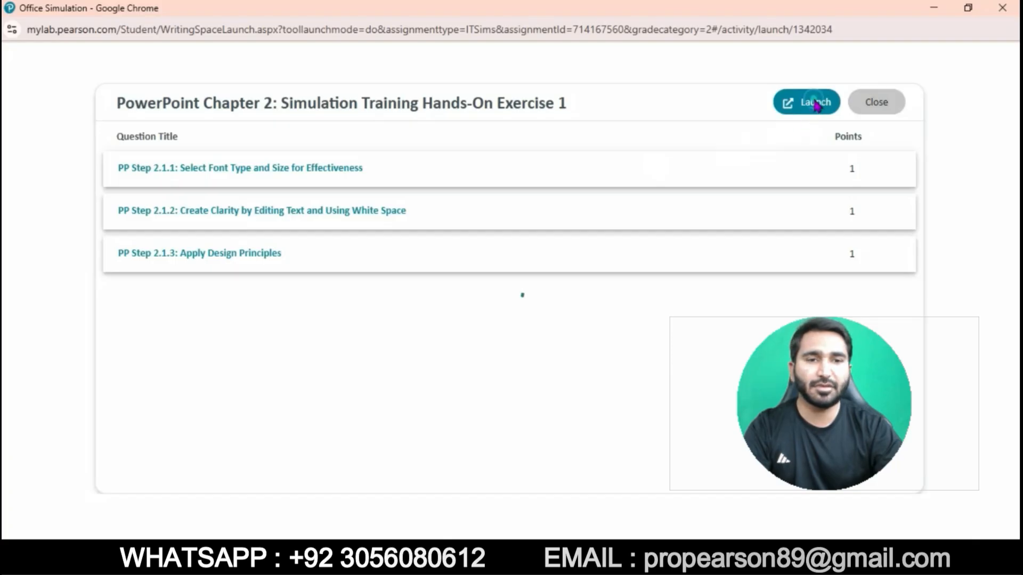
pyautogui.click(815, 103)
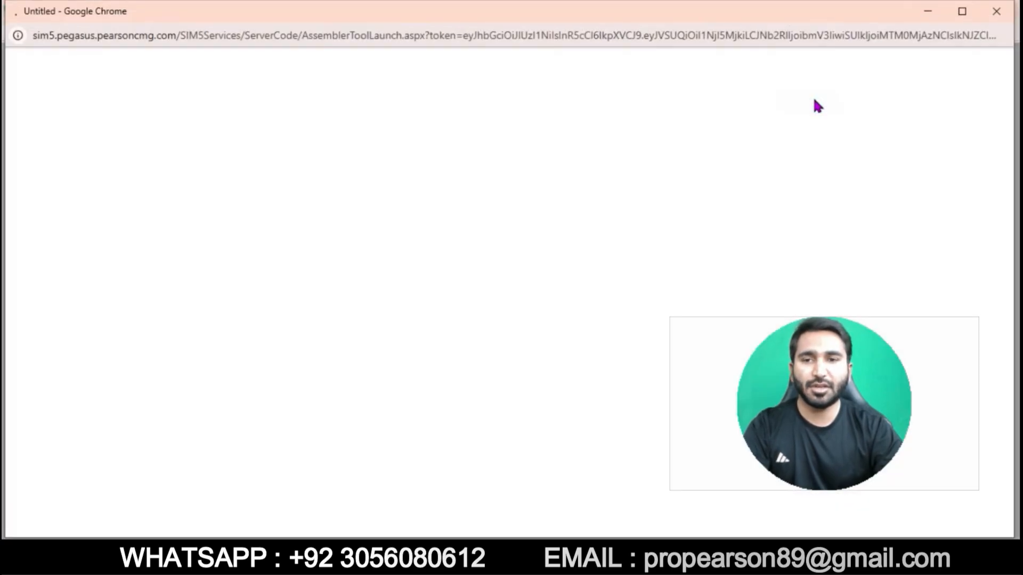
pyautogui.click(952, 18)
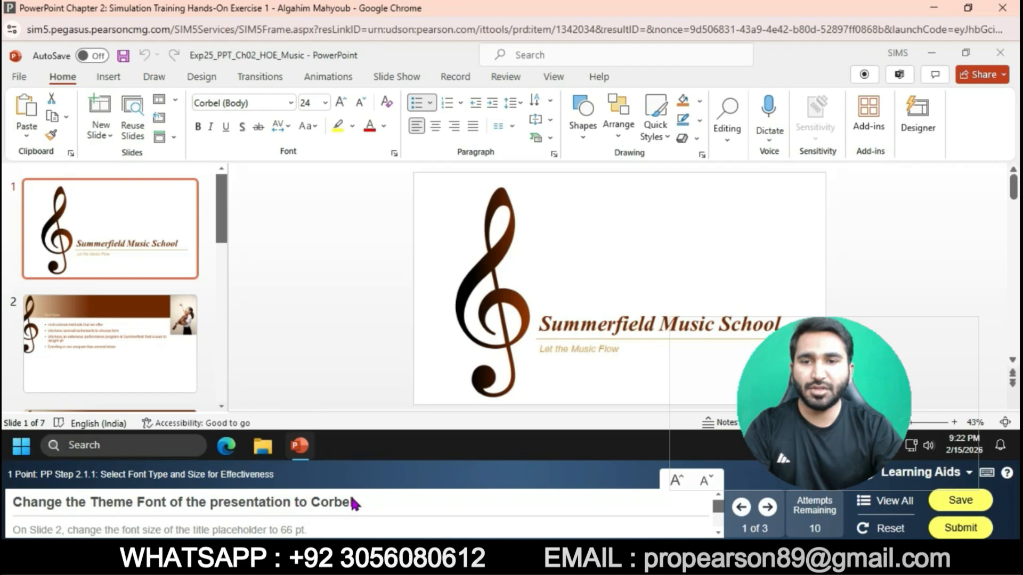
# Step: Change the presentation's theme font to Corbel
pyautogui.click(198, 77)
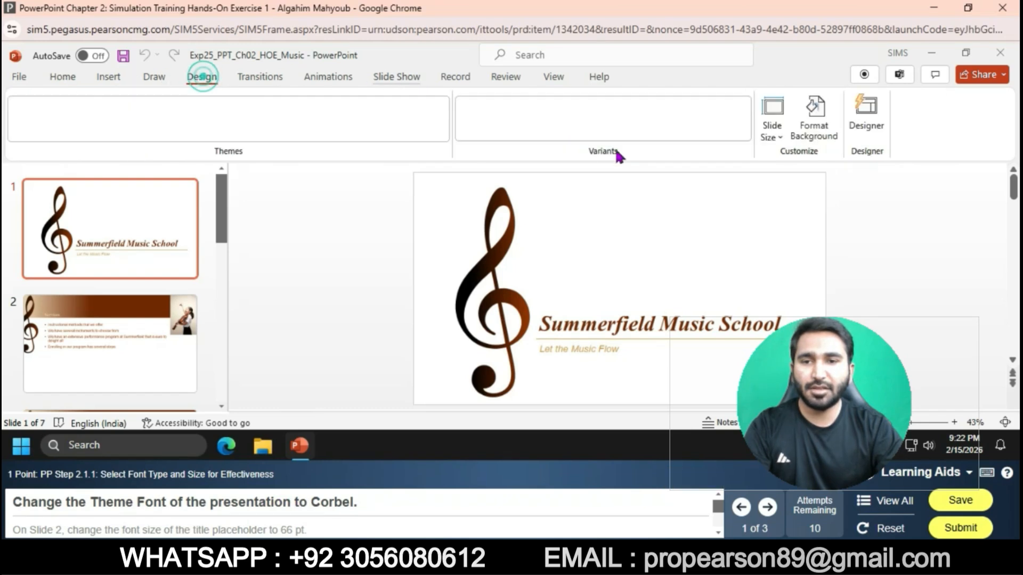
pyautogui.click(748, 132)
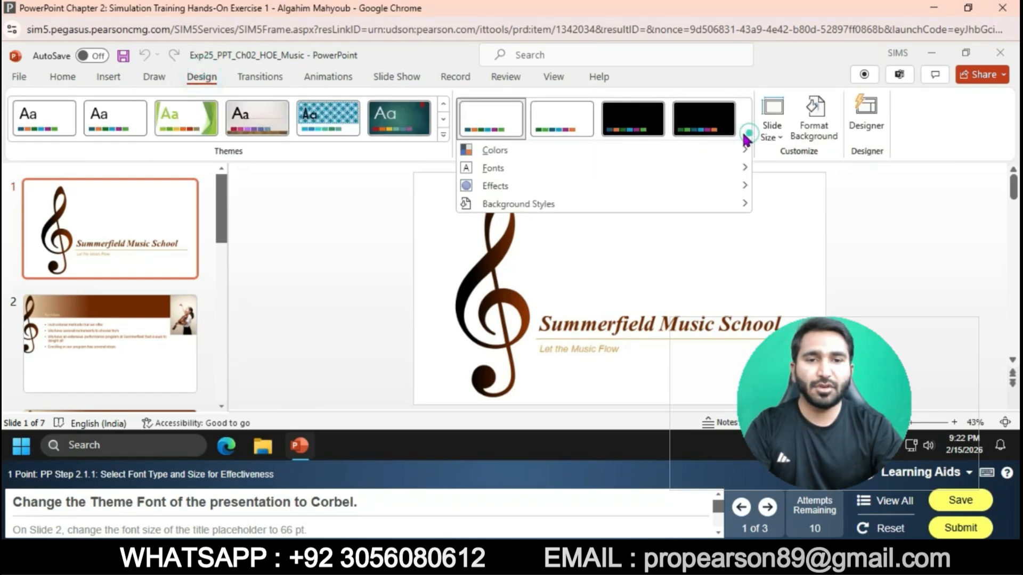
pyautogui.click(616, 168)
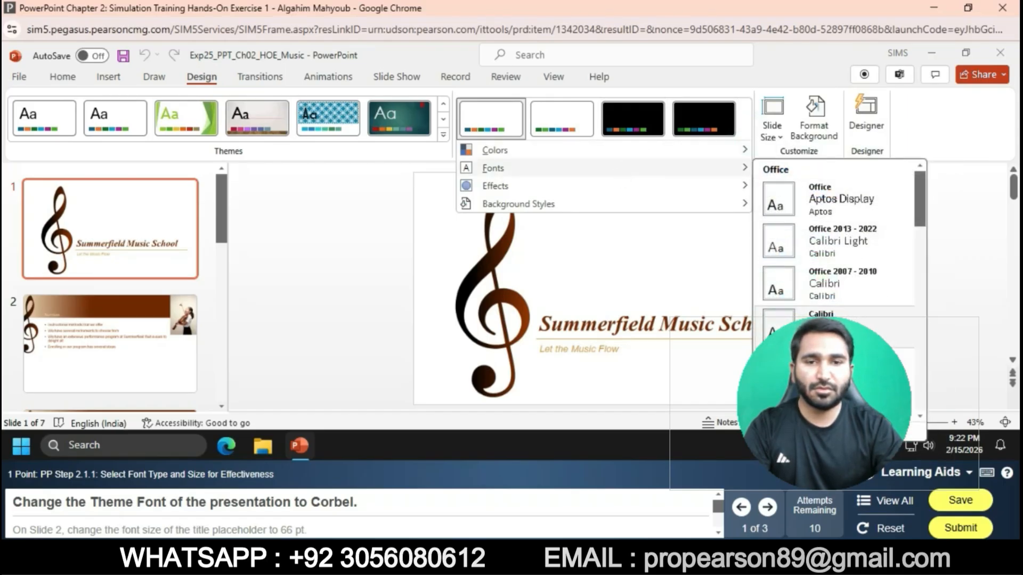
pyautogui.click(834, 405)
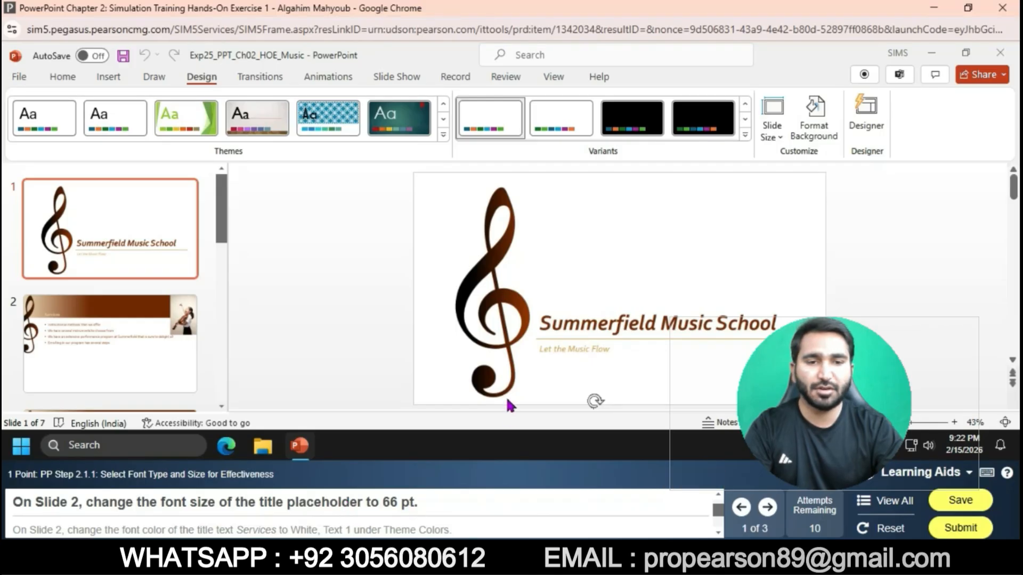
# Step: On slide 2, set the title placeholder's font size to 66 pt
pyautogui.click(136, 331)
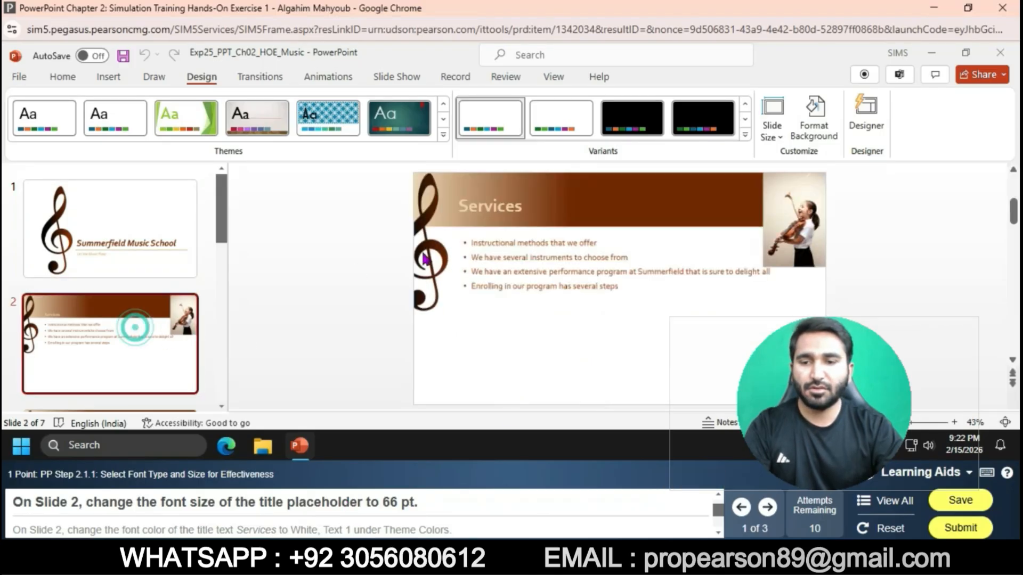
pyautogui.click(459, 207)
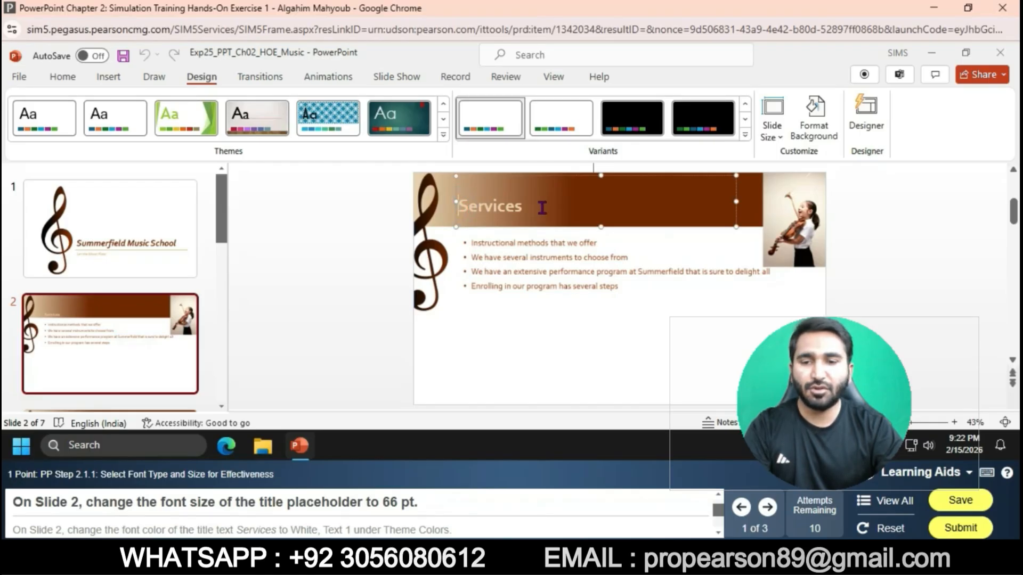
pyautogui.moveTo(458, 206); pyautogui.dragTo(522, 207)
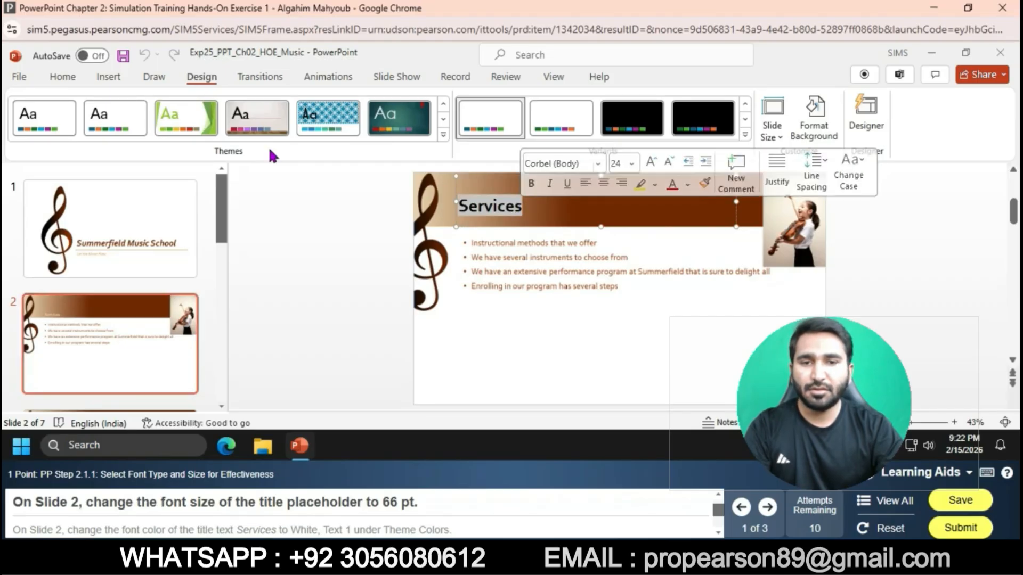
pyautogui.click(71, 81)
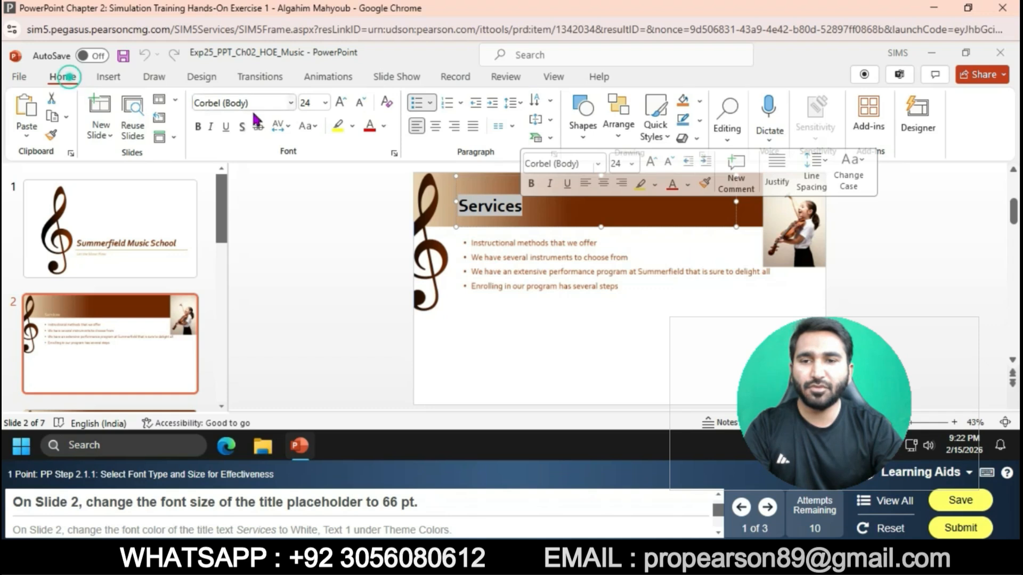
pyautogui.click(325, 103)
pyautogui.click(331, 353)
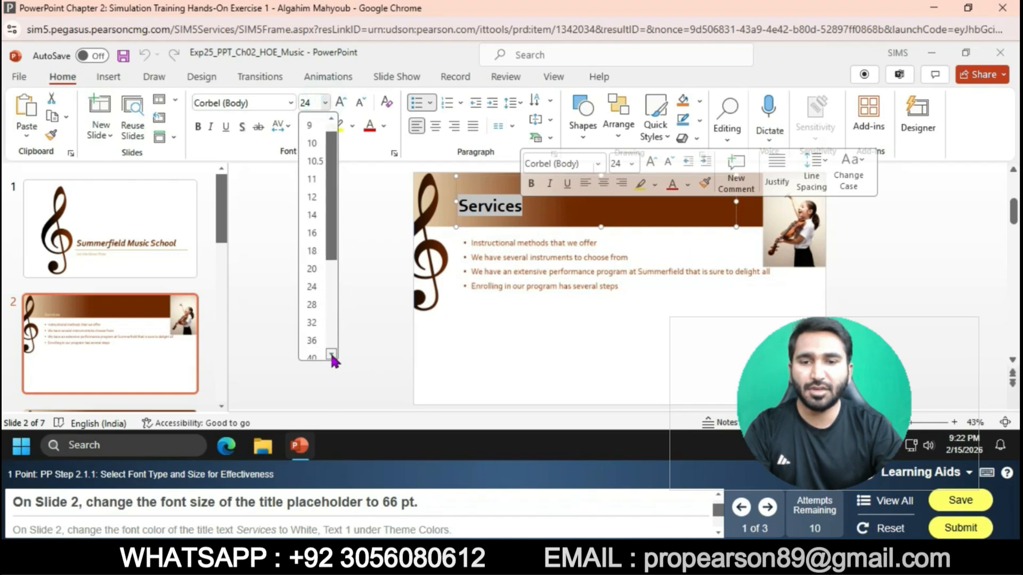
pyautogui.click(331, 354)
pyautogui.click(313, 348)
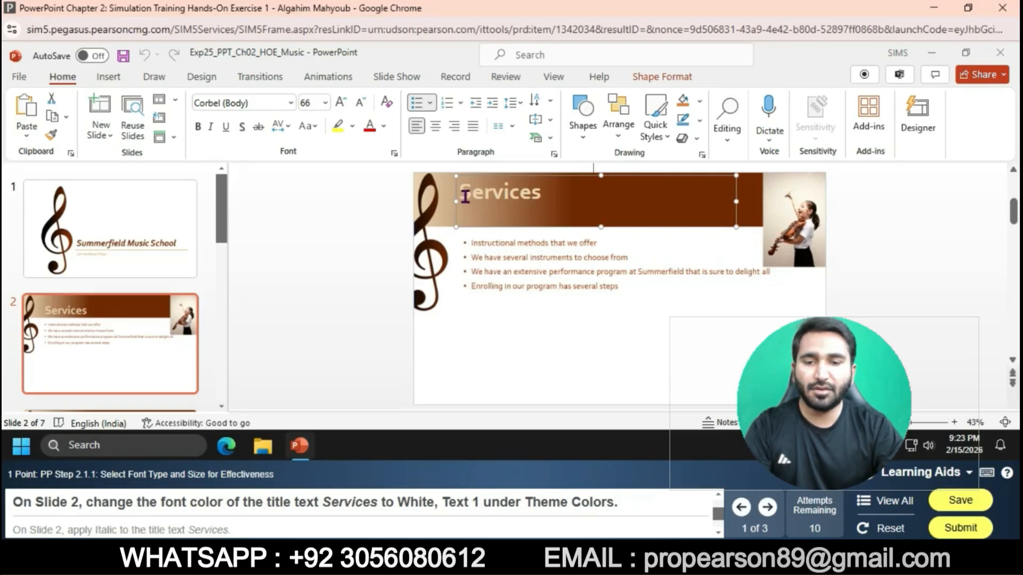
# Step: Color slide 2's title text Services White, Text 1 and make it italic
pyautogui.moveTo(465, 197); pyautogui.dragTo(546, 201)
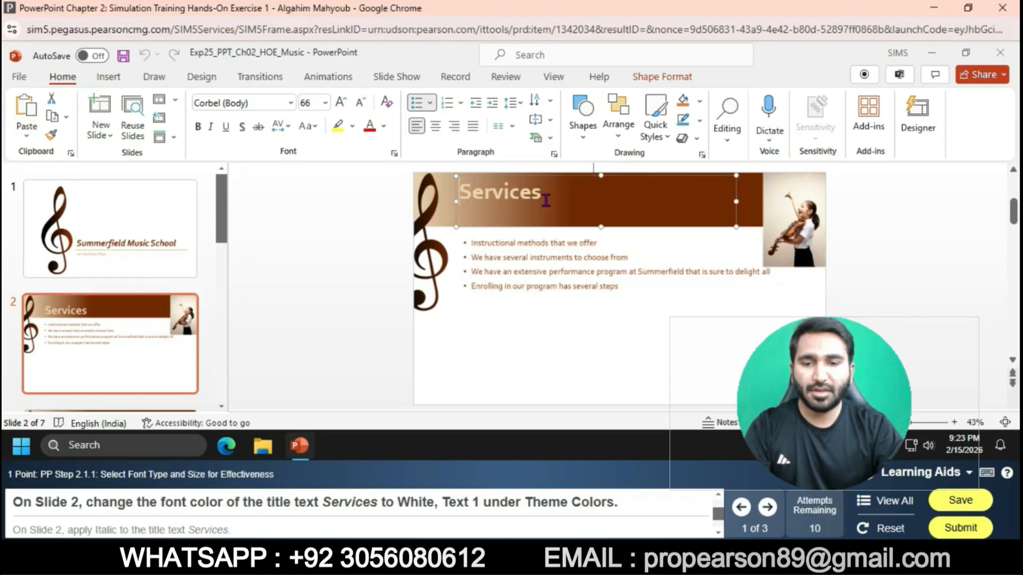
pyautogui.moveTo(545, 201); pyautogui.dragTo(540, 201)
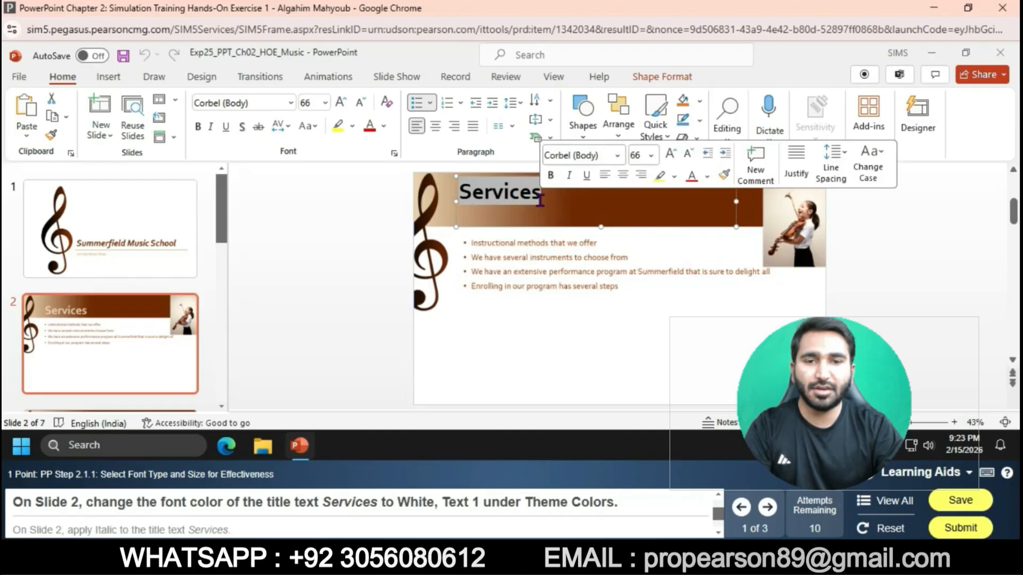
pyautogui.click(384, 126)
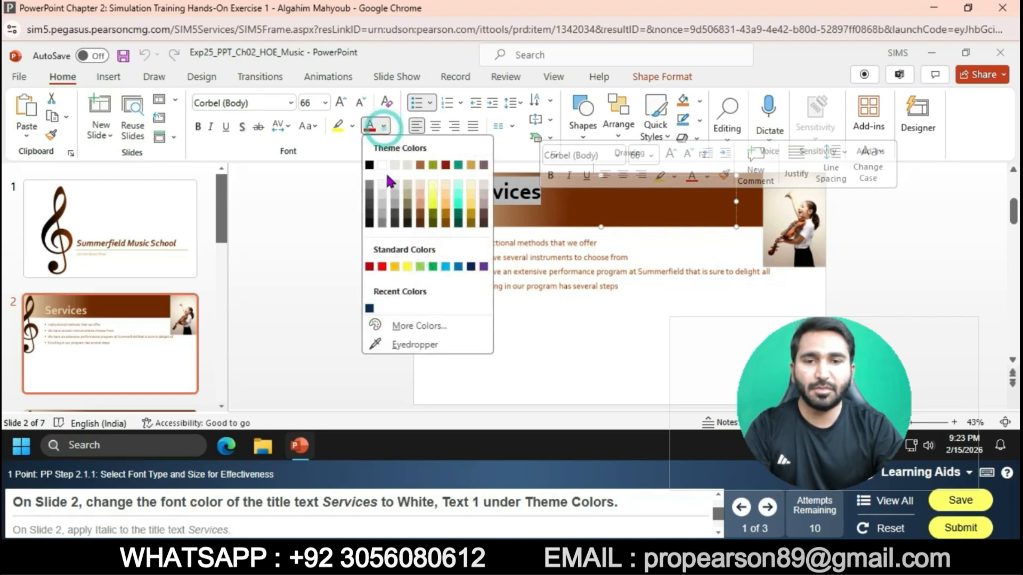
pyautogui.click(382, 165)
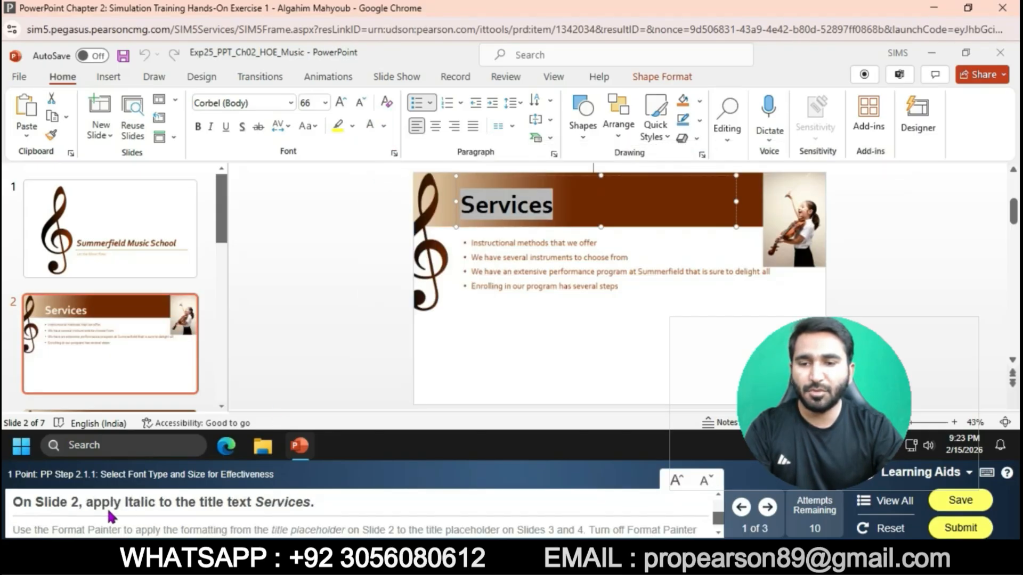
pyautogui.click(213, 127)
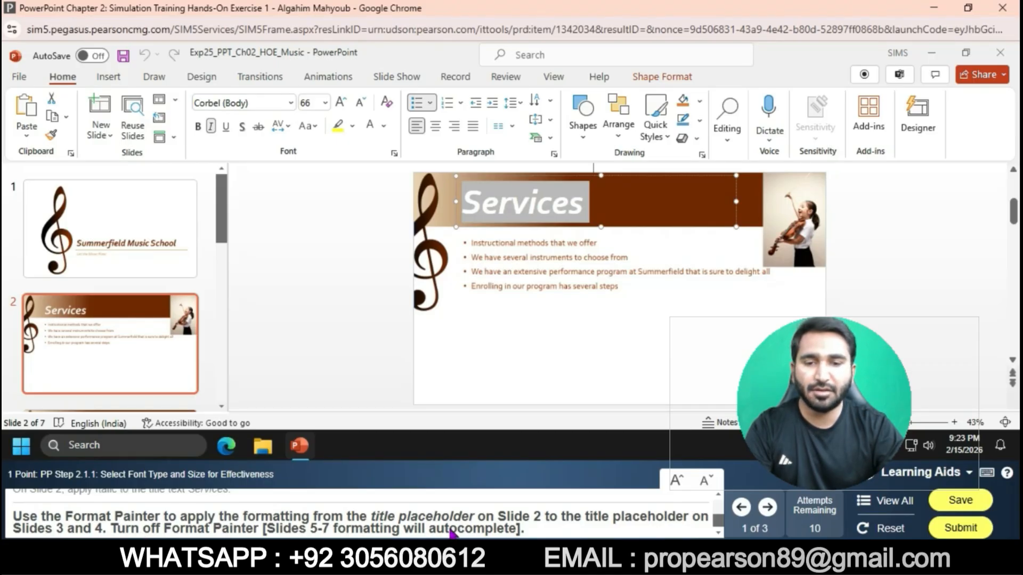
# Step: Use Format Painter to copy slide 2's title formatting onto the title on slide 3
pyautogui.click(50, 136)
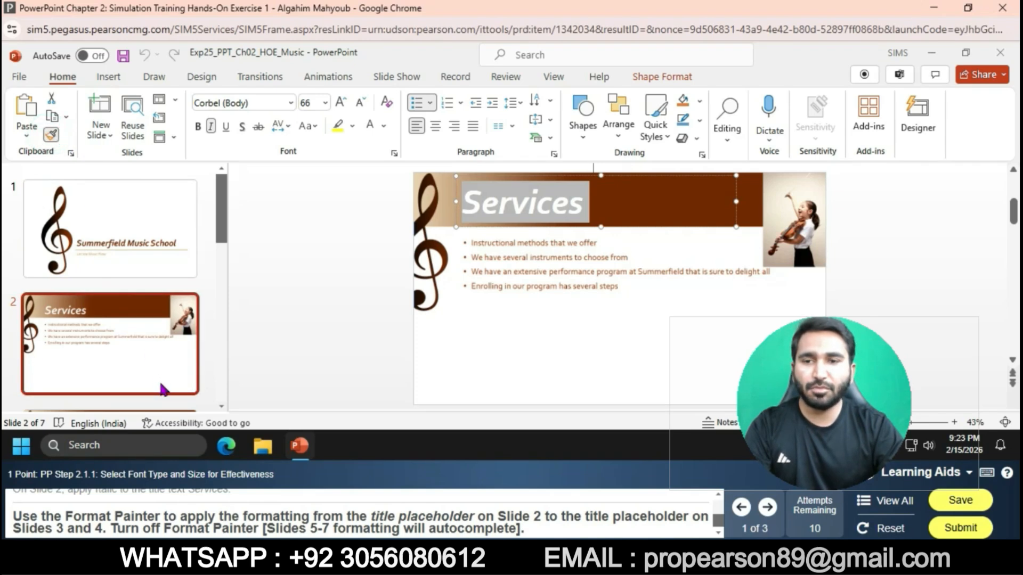
pyautogui.click(221, 406)
pyautogui.click(223, 406)
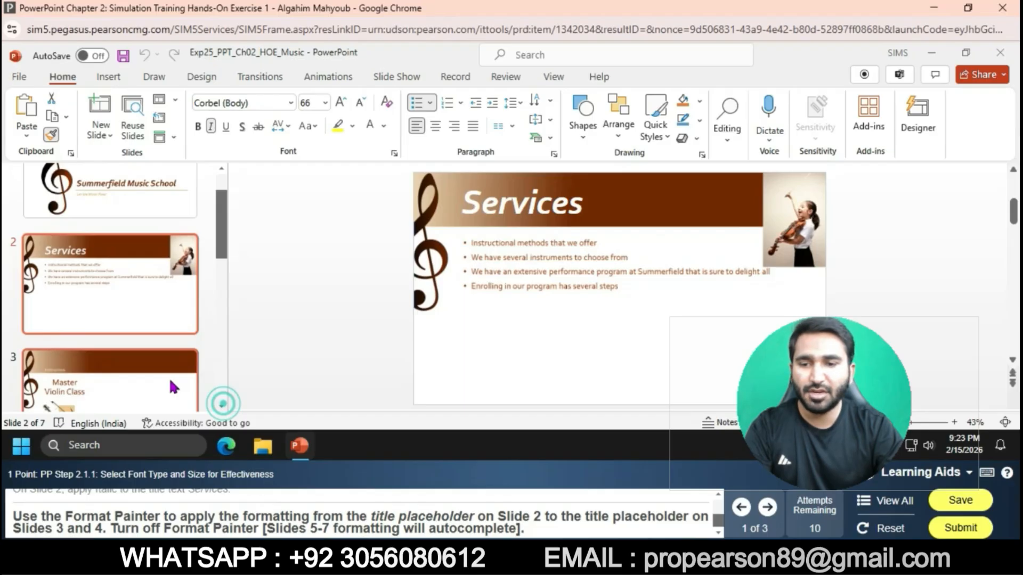
pyautogui.click(173, 387)
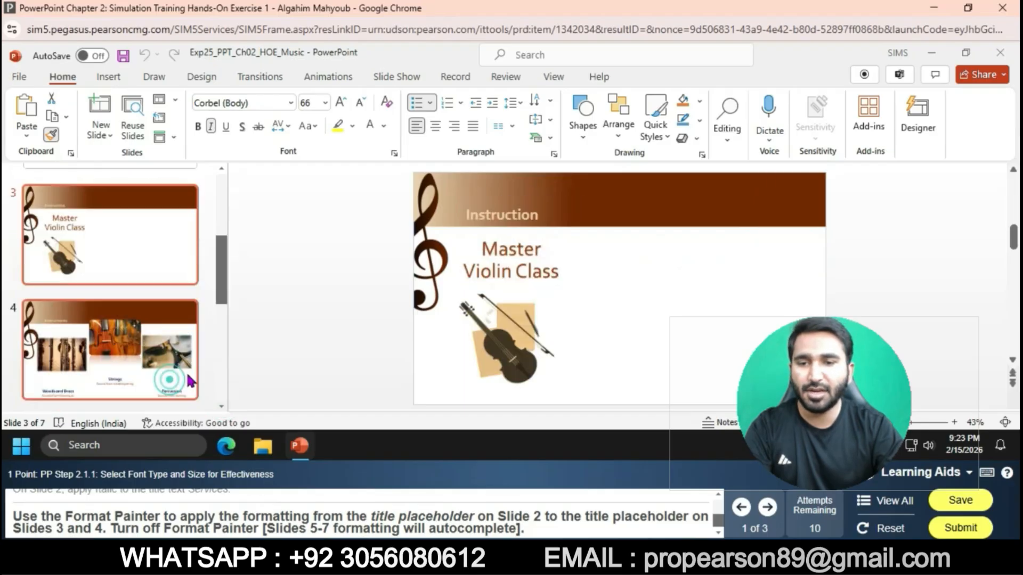
pyautogui.click(459, 215)
pyautogui.moveTo(459, 215); pyautogui.dragTo(540, 219)
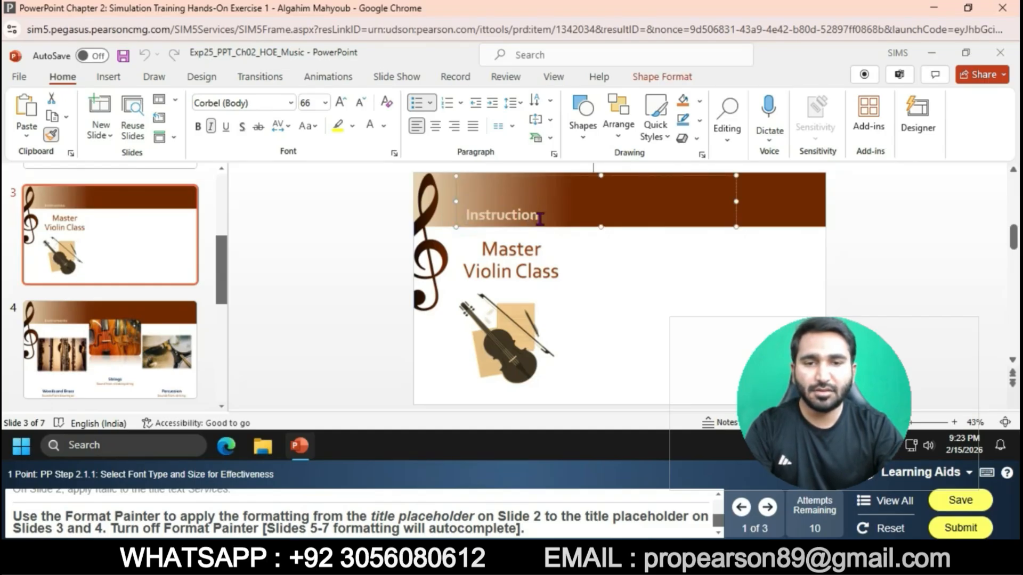
# Step: Copy slide 2's title formatting with Format Painter onto the title on slide 4
pyautogui.click(167, 364)
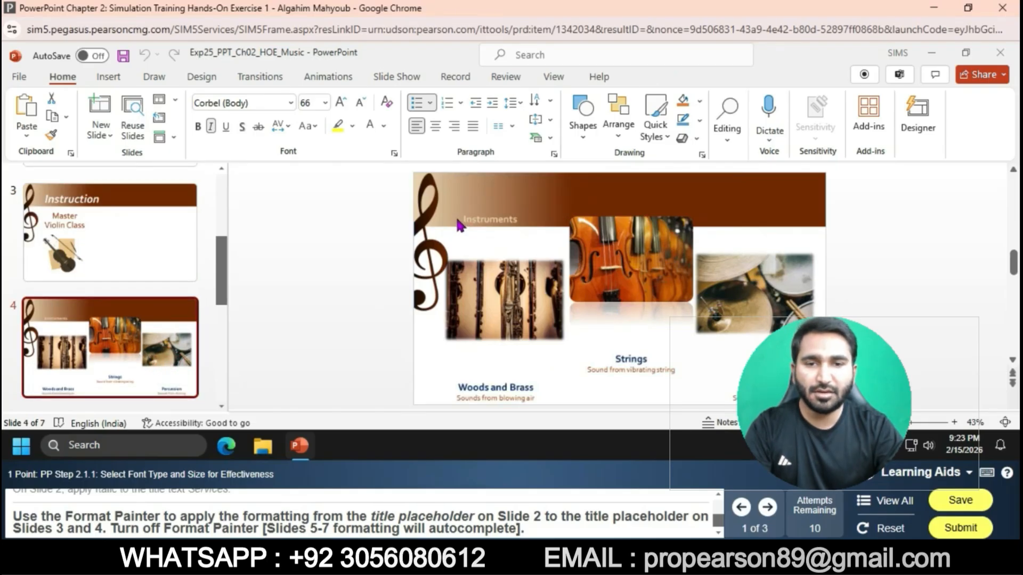
pyautogui.click(183, 234)
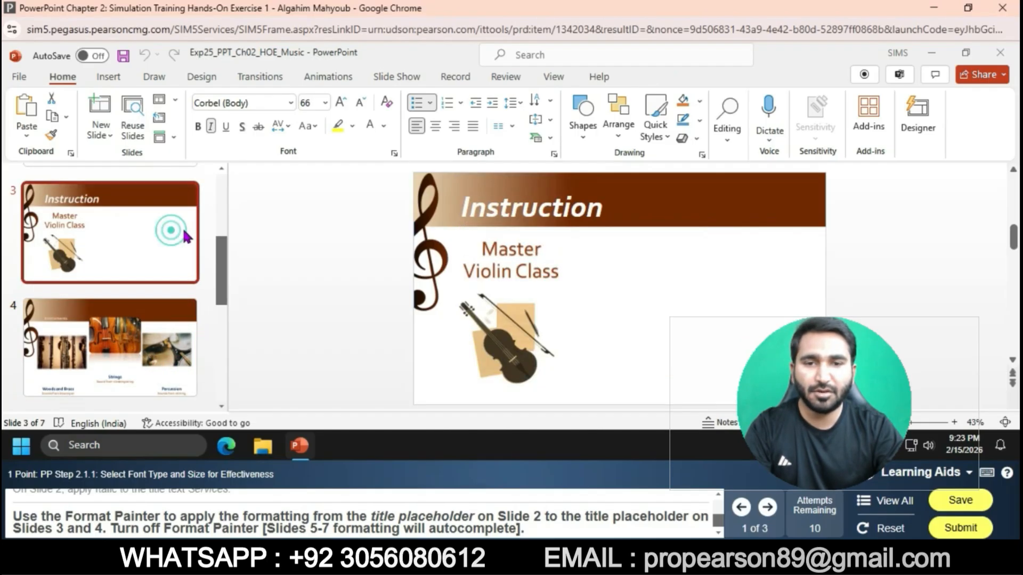
pyautogui.scroll(2, 171, 239)
pyautogui.click(167, 226)
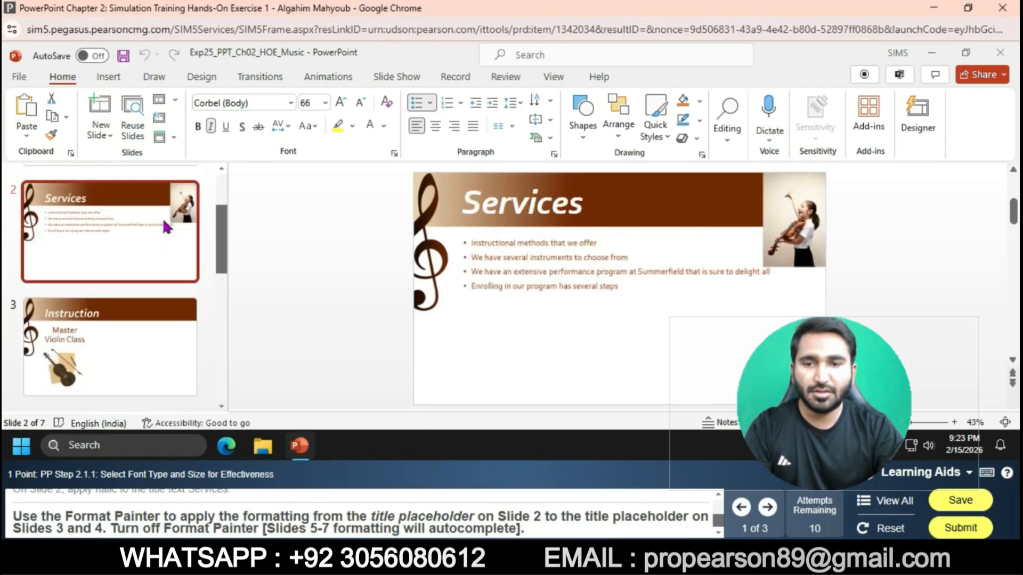
pyautogui.click(469, 207)
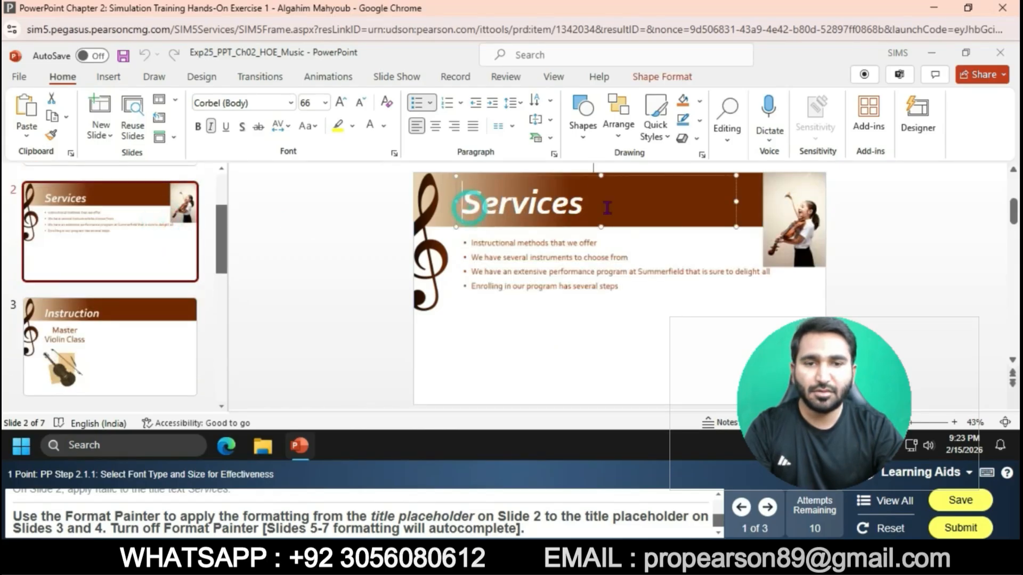
pyautogui.doubleClick(583, 207)
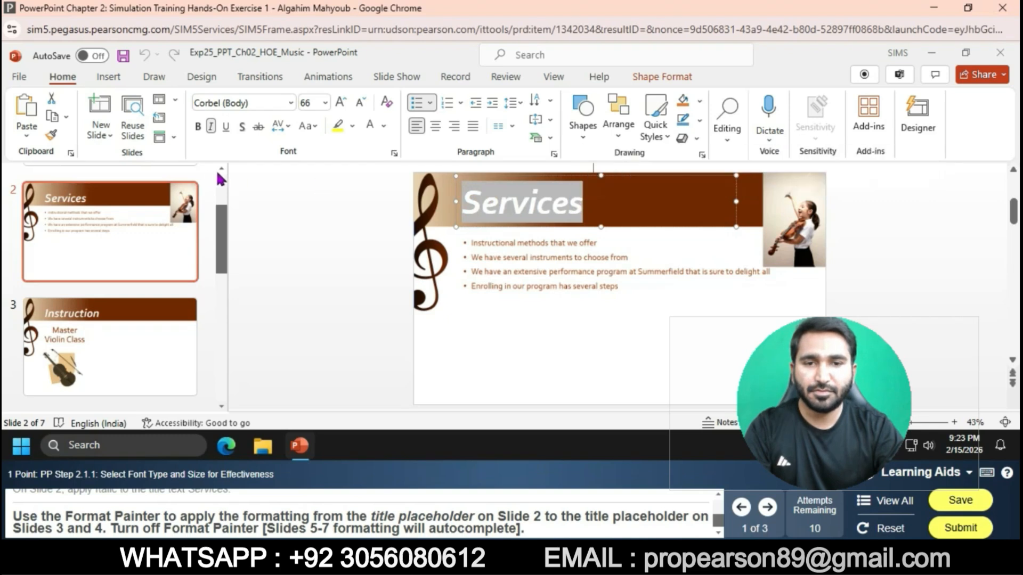
pyautogui.click(53, 137)
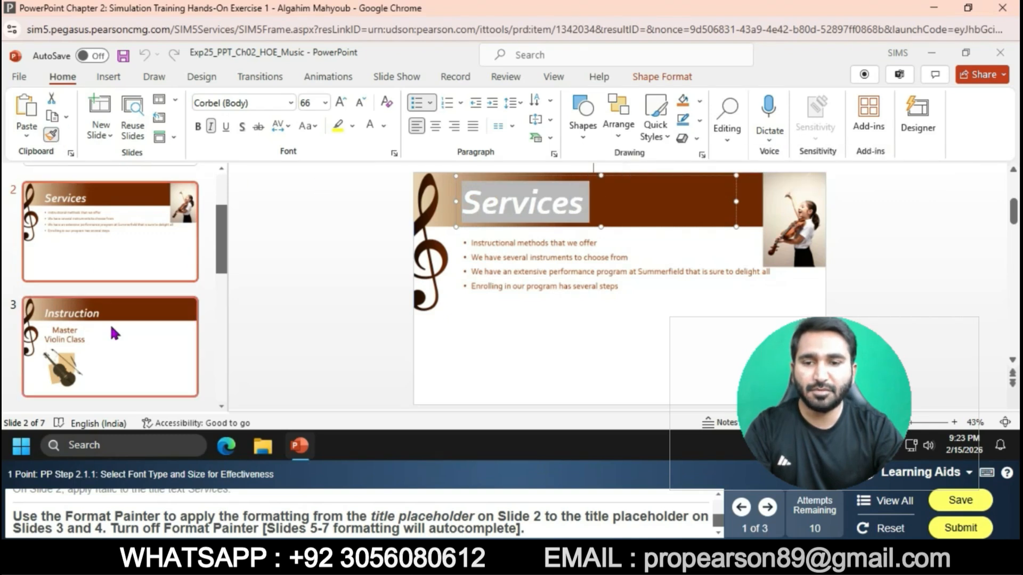
pyautogui.scroll(-3, 213, 409)
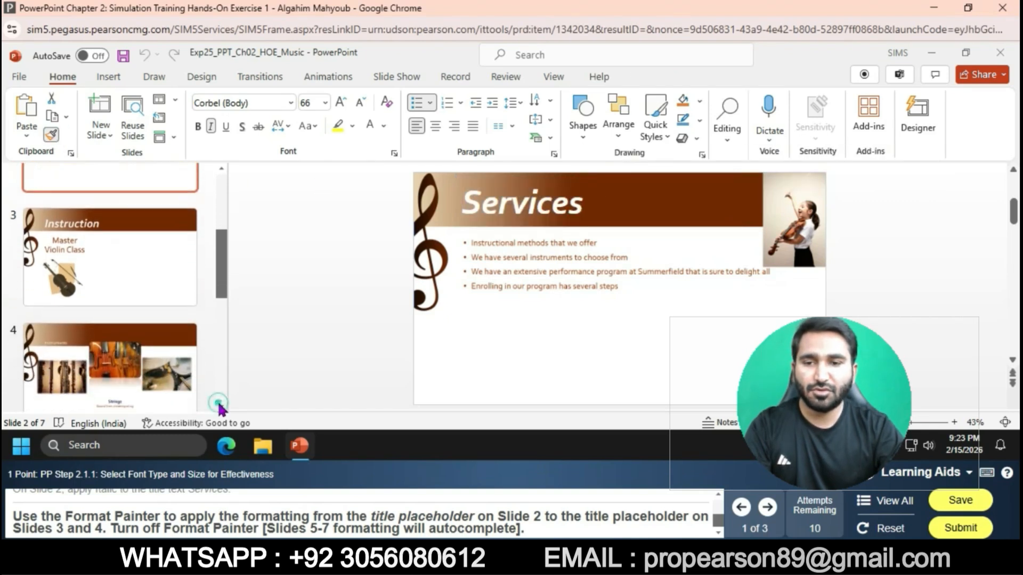
pyautogui.click(186, 387)
pyautogui.moveTo(462, 218); pyautogui.dragTo(541, 216)
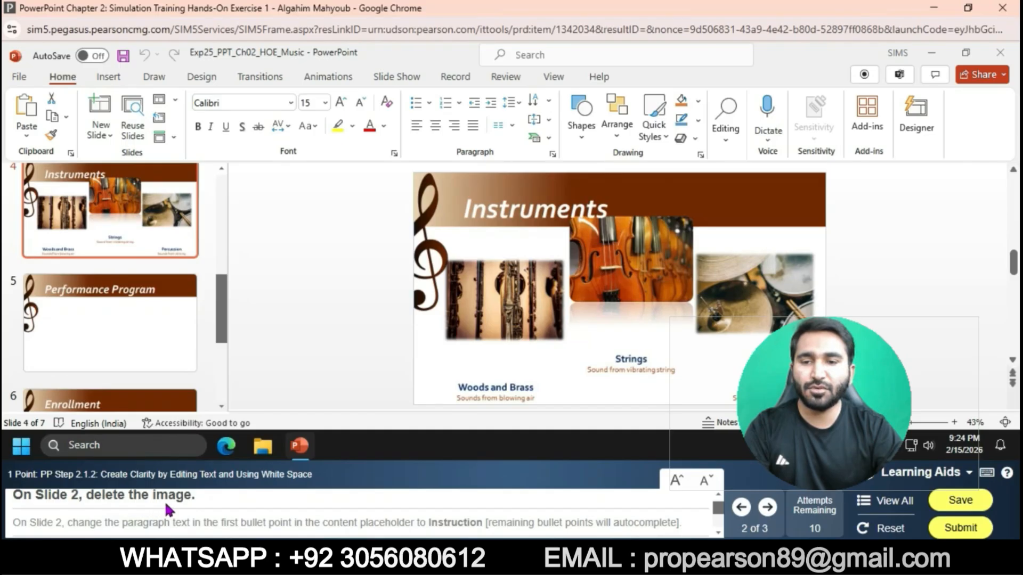
# Step: Delete the picture on slide 2
pyautogui.scroll(4, 131, 247)
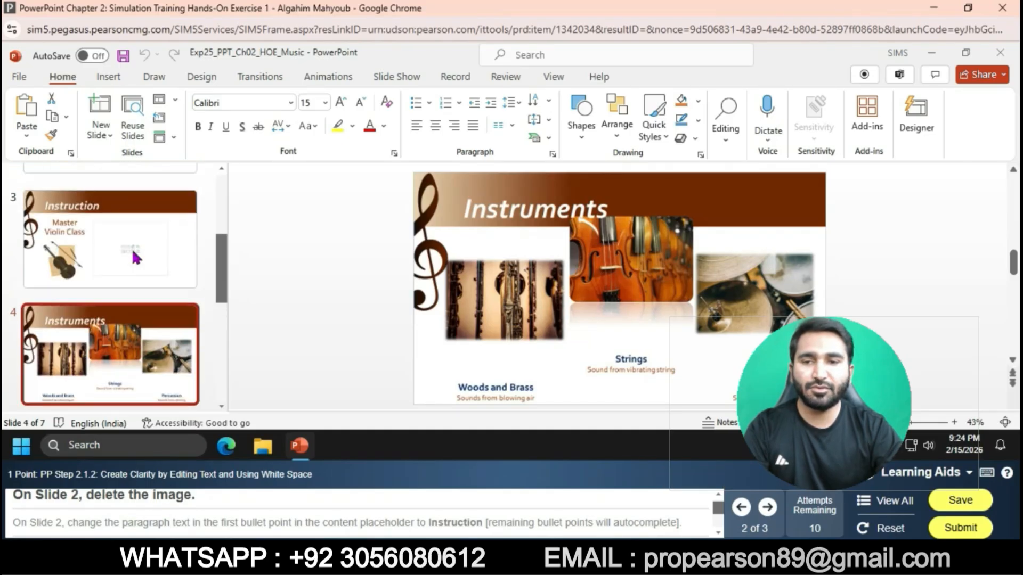
pyautogui.scroll(1, 134, 258)
pyautogui.click(114, 201)
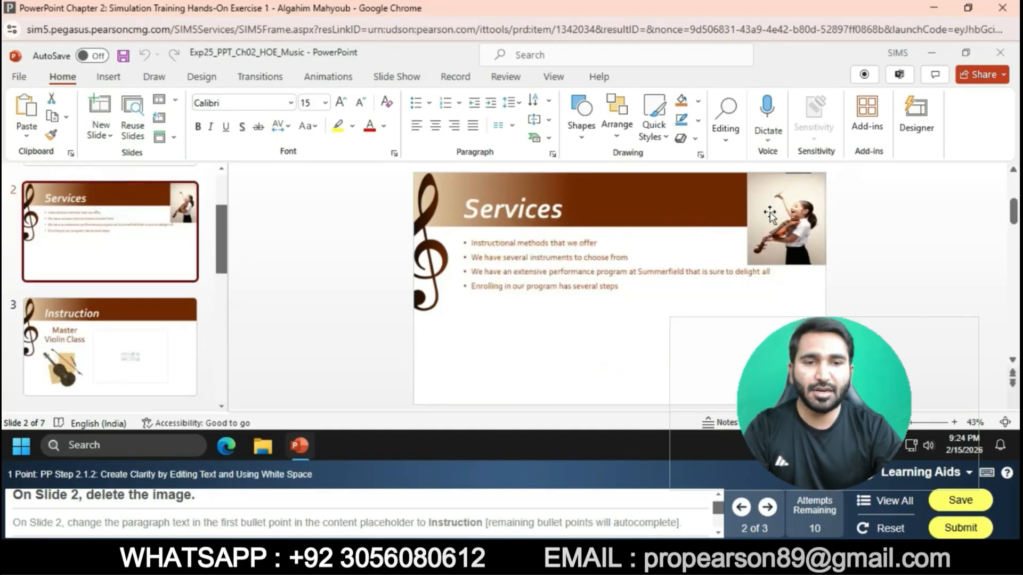
pyautogui.click(784, 214)
pyautogui.press('Delete')
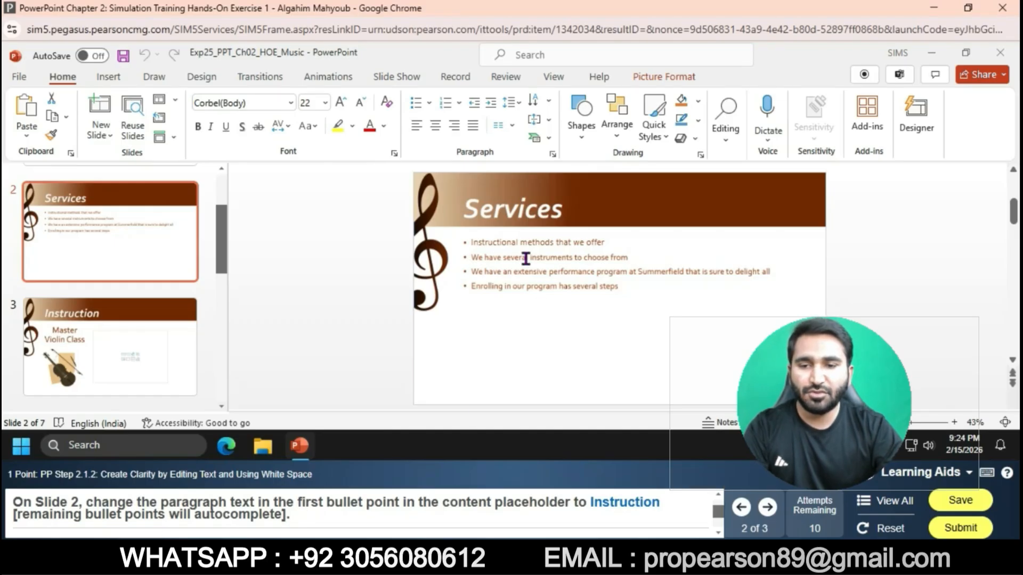
# Step: Edit the first bullet point on slide 2 so it reads Instruction
pyautogui.click(521, 242)
pyautogui.moveTo(521, 242); pyautogui.dragTo(606, 243)
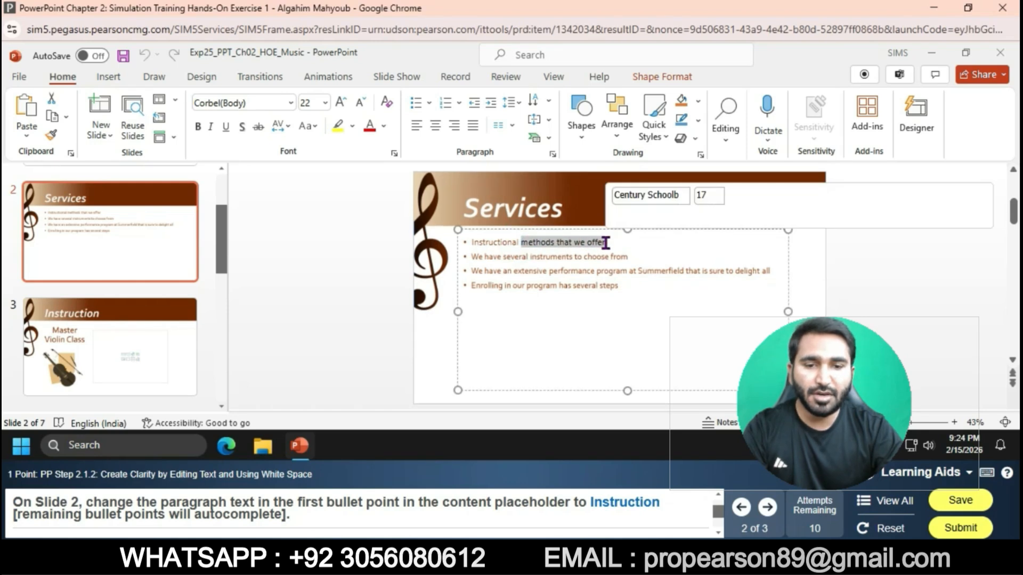
pyautogui.click(605, 243)
pyautogui.press('BackSpace')
pyautogui.press('BackSpace')
pyautogui.press('BackSpace')
pyautogui.press('BackSpace')
pyautogui.press('BackSpace')
pyautogui.press('BackSpace')
pyautogui.press('BackSpace')
pyautogui.press('BackSpace')
pyautogui.press('BackSpace')
pyautogui.press('BackSpace')
pyautogui.press('BackSpace')
pyautogui.press('BackSpace')
pyautogui.press('BackSpace')
pyautogui.press('BackSpace')
pyautogui.press('BackSpace')
pyautogui.press('BackSpace')
pyautogui.press('BackSpace')
pyautogui.press('BackSpace')
pyautogui.press('BackSpace')
pyautogui.press('BackSpace')
pyautogui.press('BackSpace')
pyautogui.press('BackSpace')
pyautogui.press('BackSpace')
pyautogui.press('BackSpace')
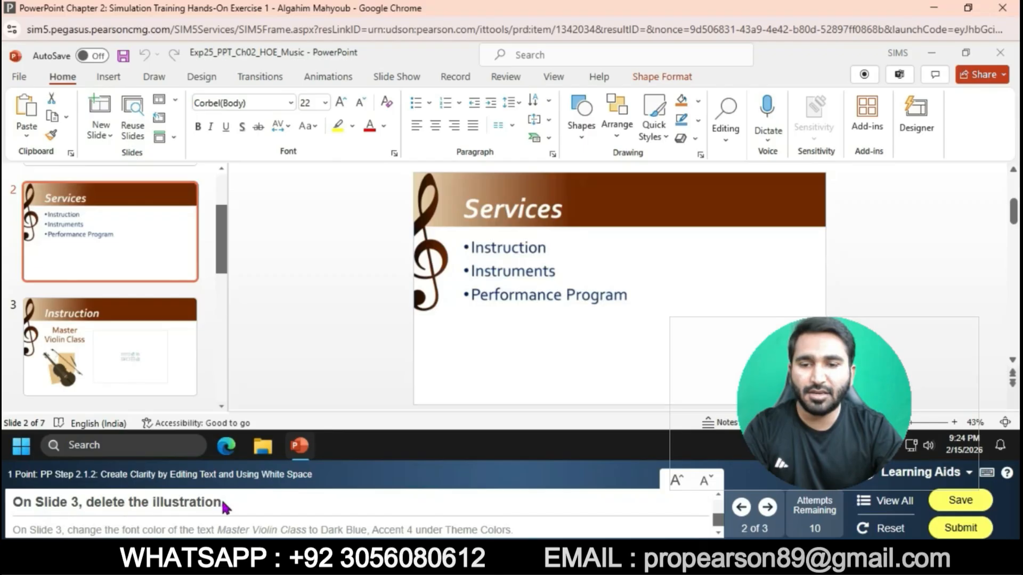
# Step: Delete the violin illustration on slide 3
pyautogui.click(179, 384)
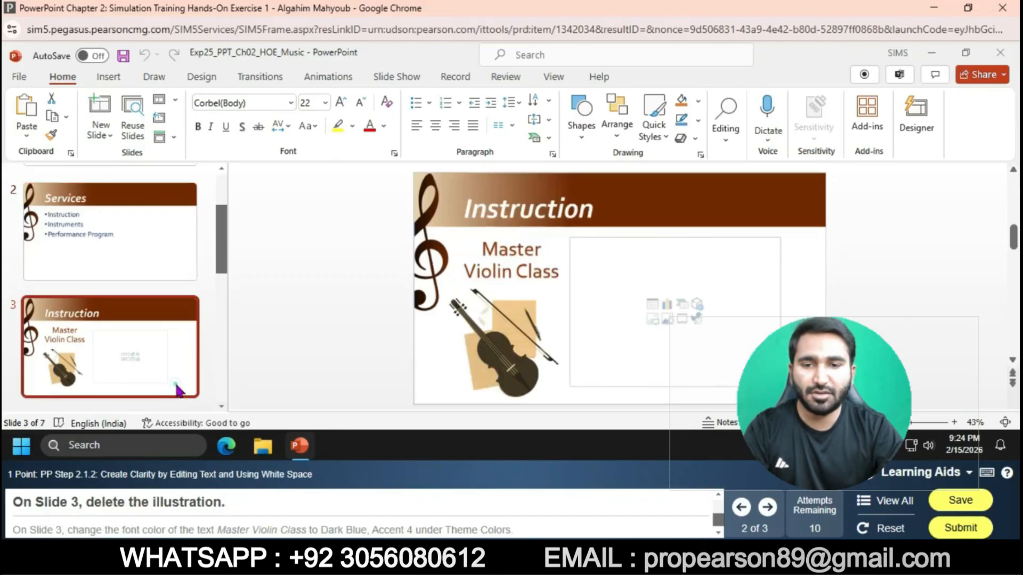
pyautogui.click(494, 356)
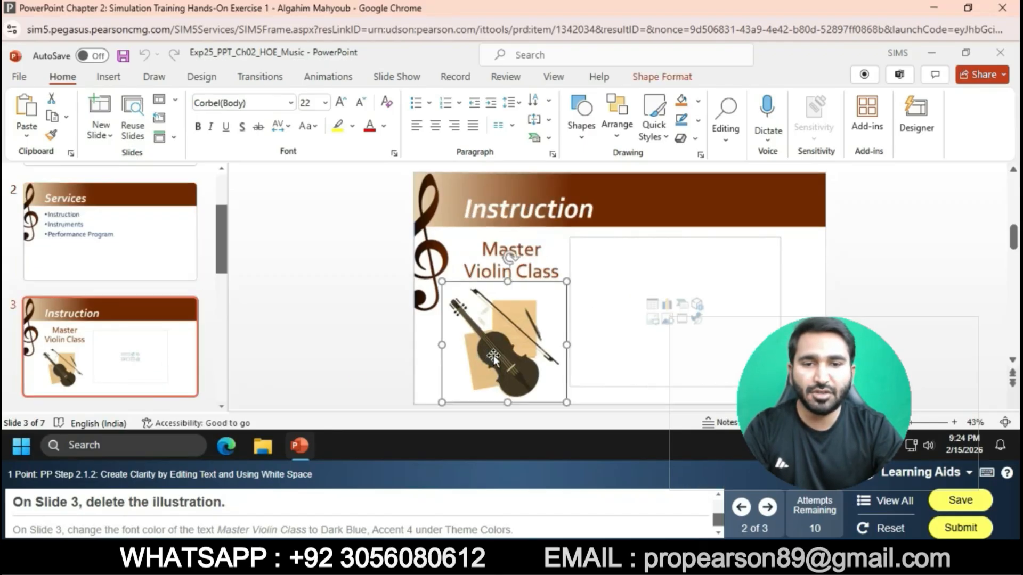
pyautogui.press('Delete')
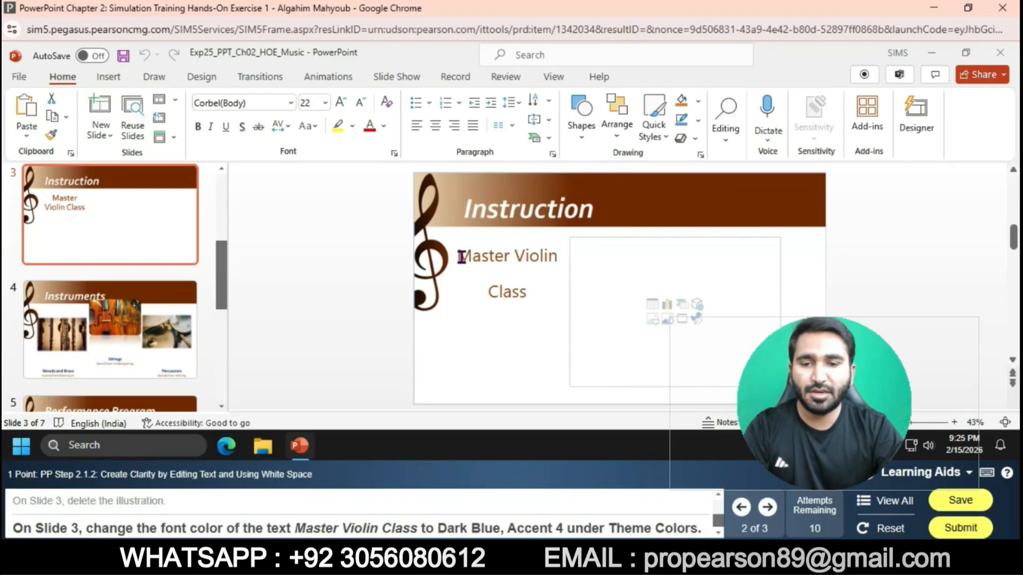
# Step: Change the font color of the Master Violin Class text on slide 3 to Dark Blue, Accent 4
pyautogui.moveTo(461, 257); pyautogui.dragTo(535, 291)
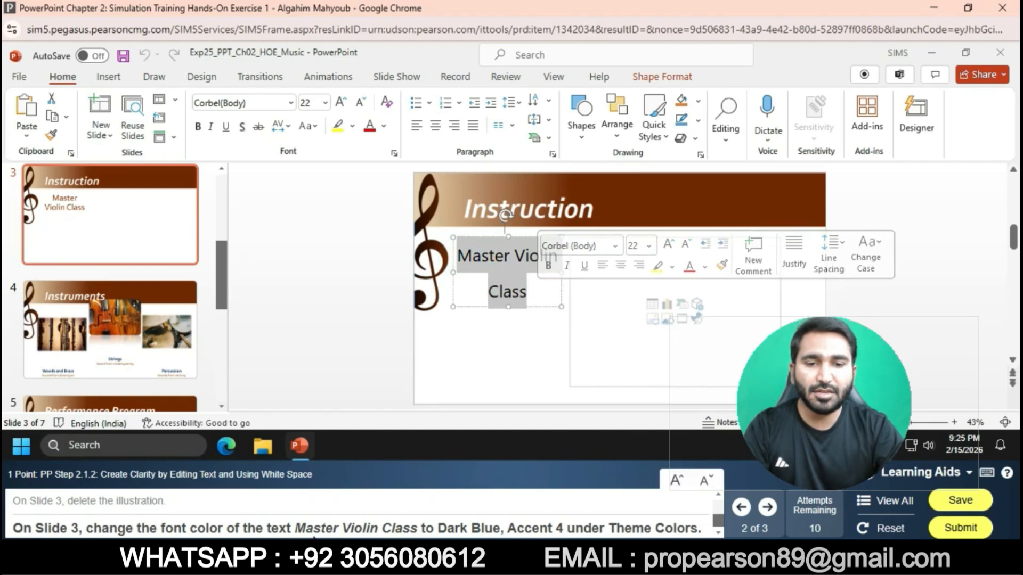
pyautogui.click(385, 126)
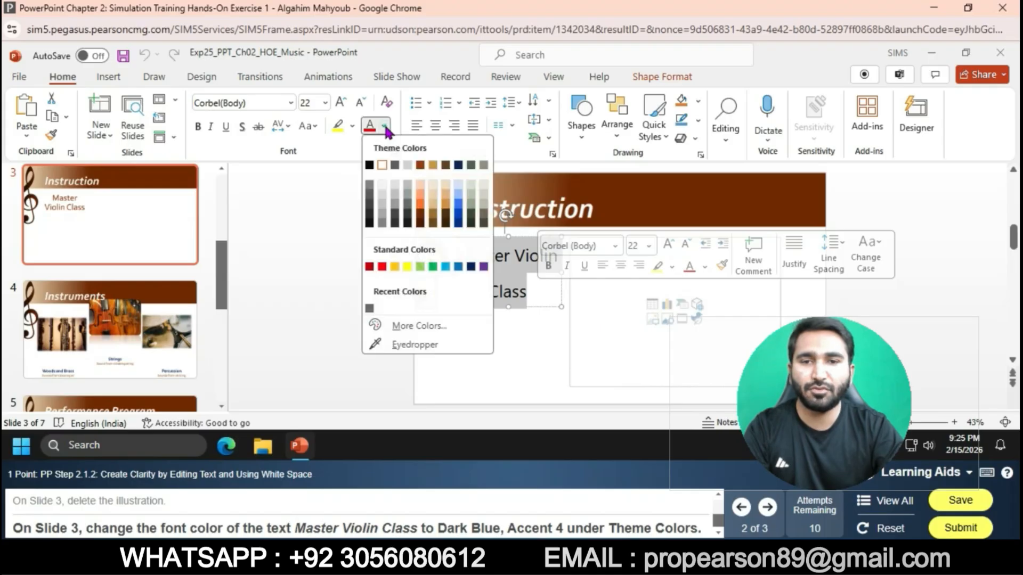
pyautogui.click(459, 165)
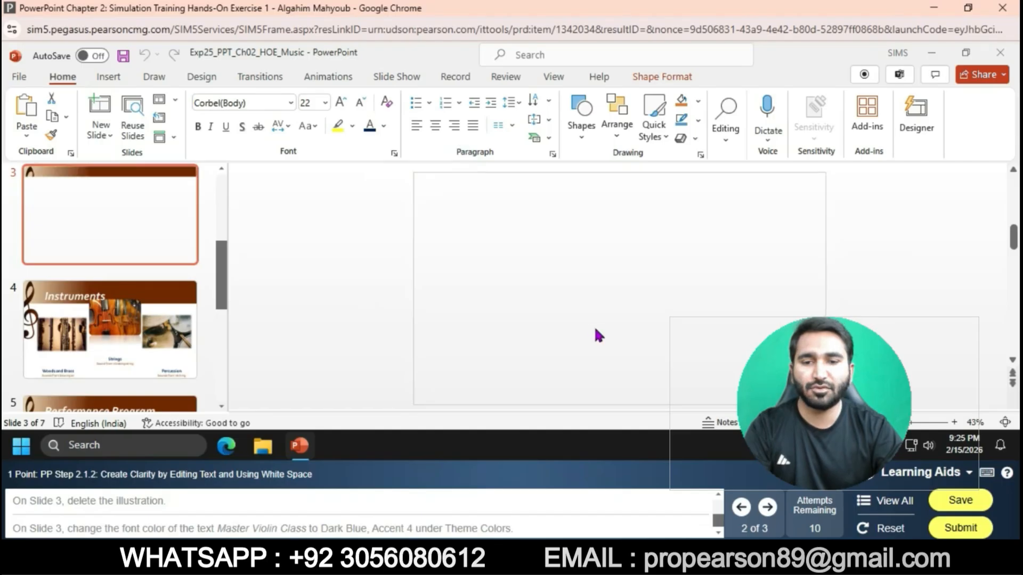